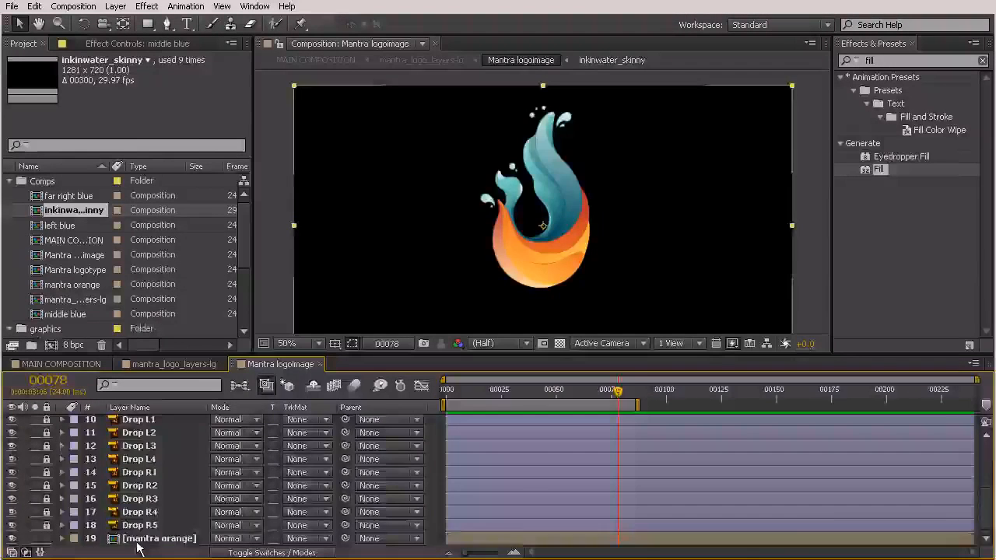
Open the mantra orange composition, move to frame 0 and view the orange shapes at 100%.
double_click(176, 539)
drag(616, 392, 460, 396)
scroll(624, 243, up, 1)
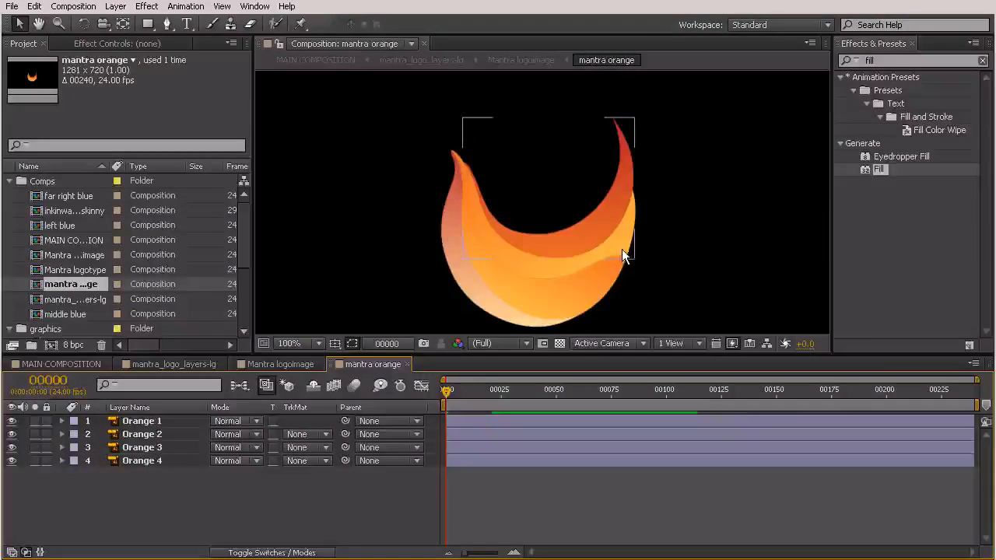
key(space)
mouse_move(571, 283)
mouse_down()
mouse_move(569, 252)
mouse_move(572, 264)
mouse_up()
key(space)
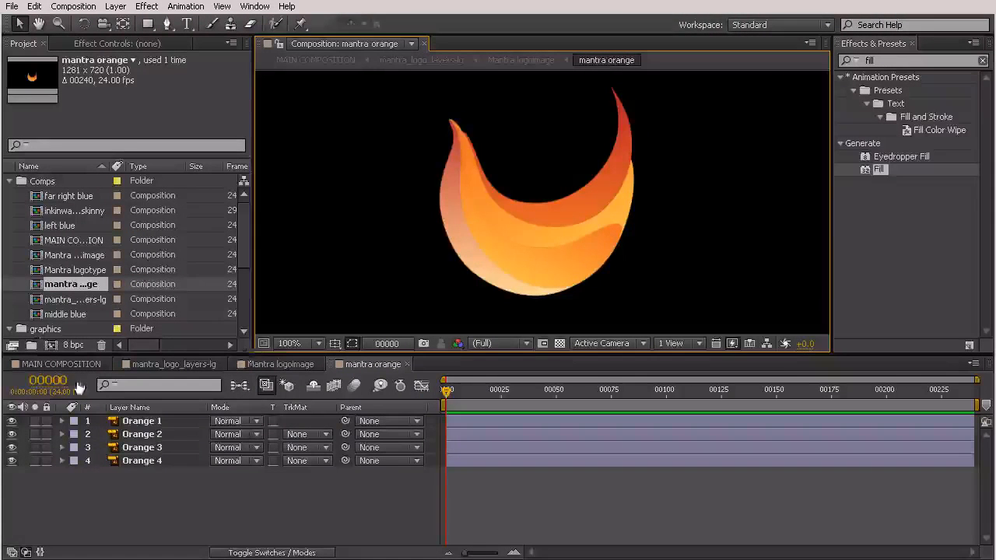
Hide layers Orange 1, Orange 2 and Orange 4 so that only Orange 3 shows.
click(12, 448)
click(11, 448)
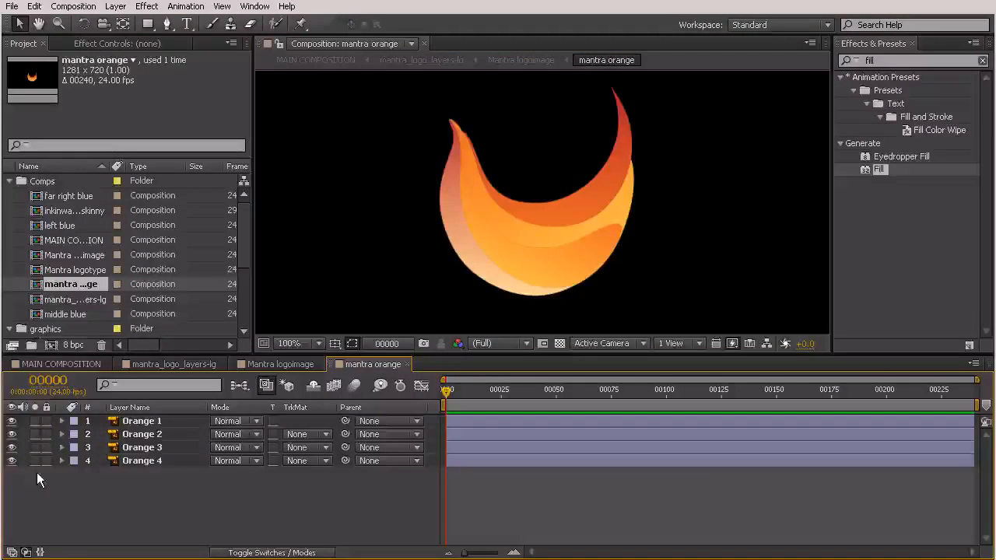
click(12, 461)
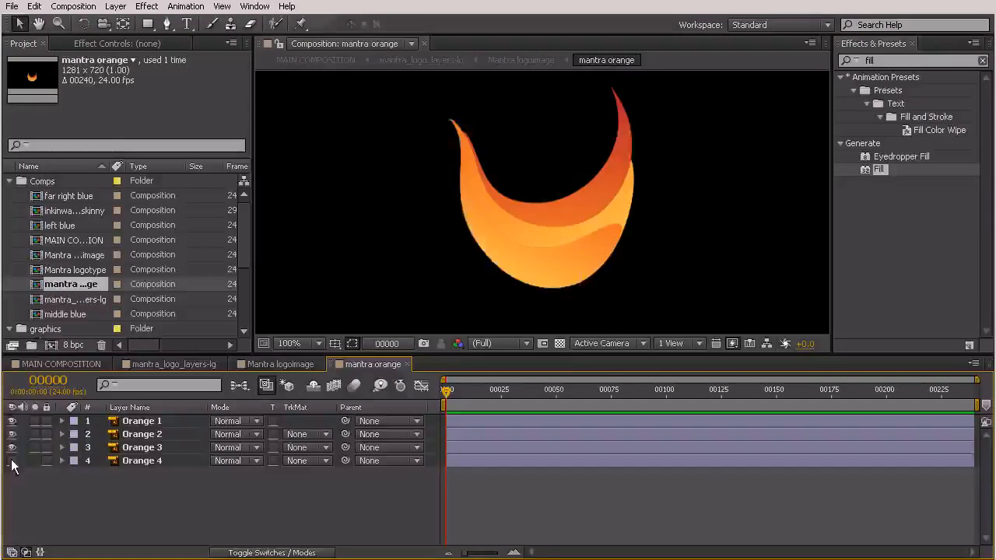
click(11, 435)
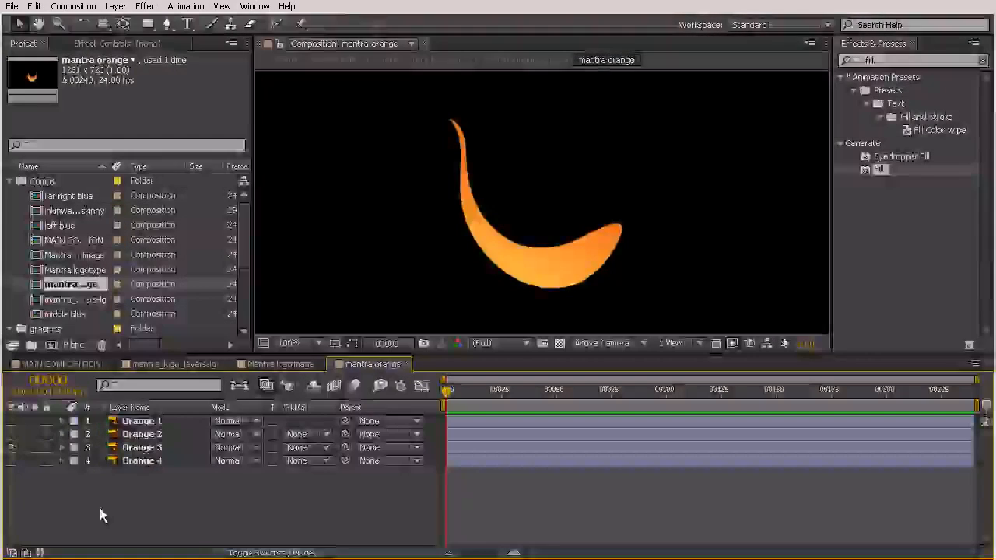
Create a composition-sized white solid layer (ffffff), 1281 x 720 px.
click(125, 8)
mouse_move(182, 23)
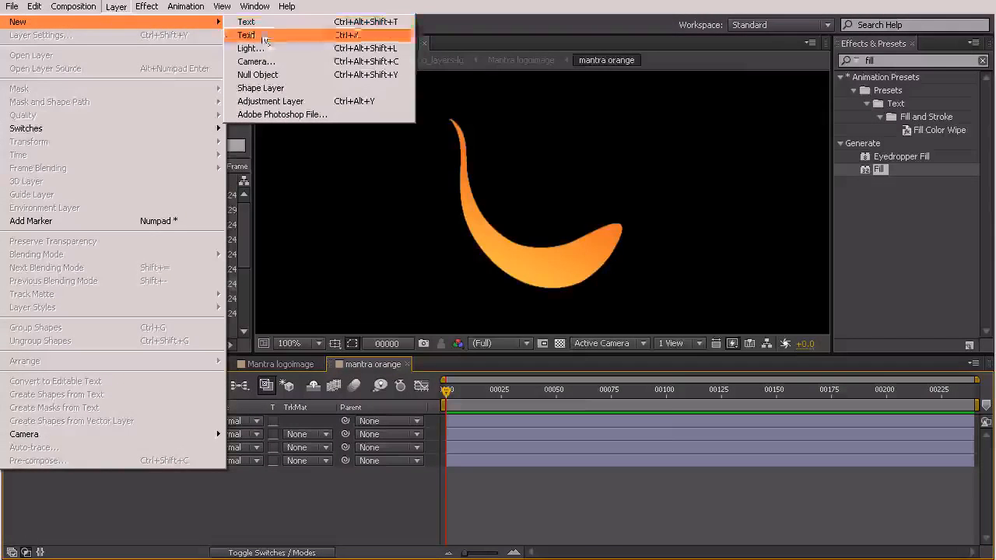
click(280, 35)
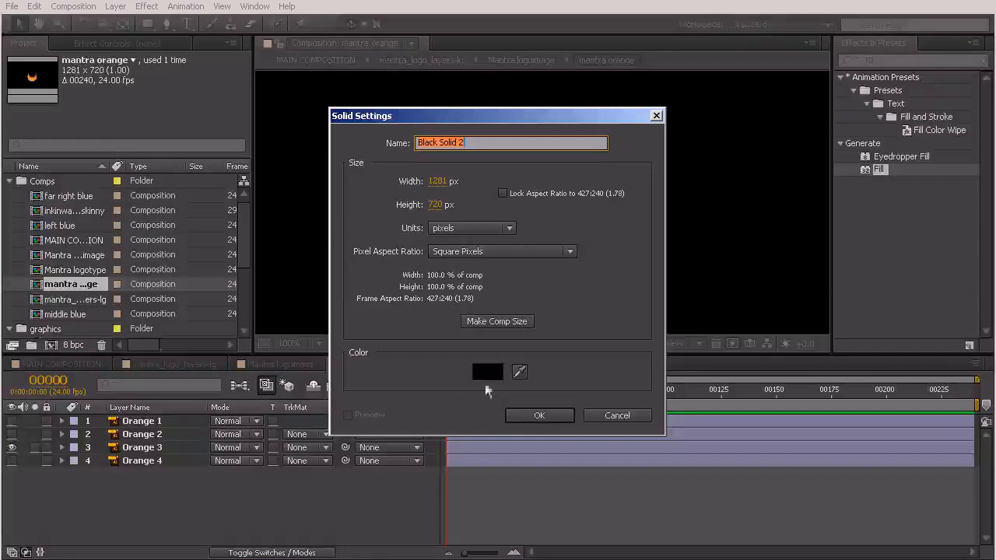
click(488, 370)
text(ffffff)
click(649, 183)
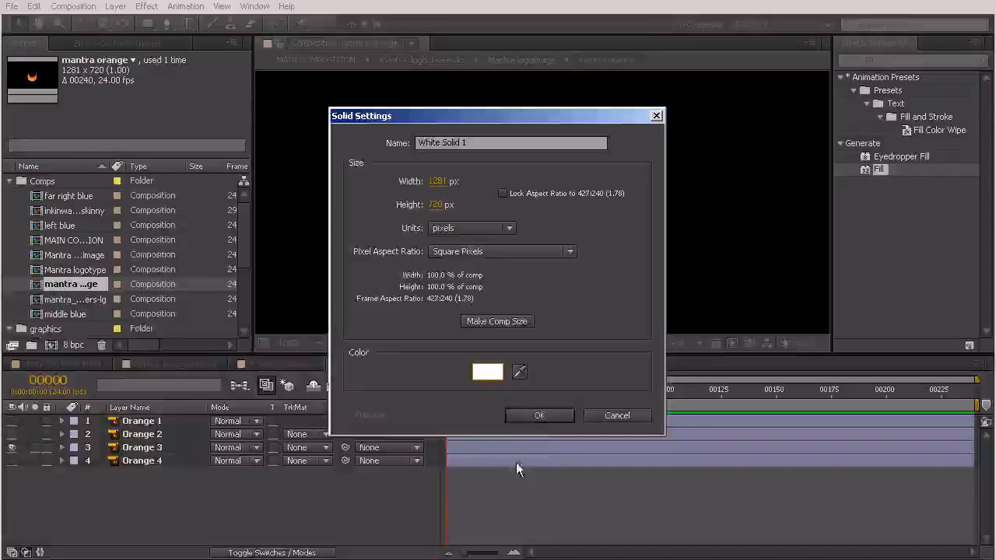
click(545, 414)
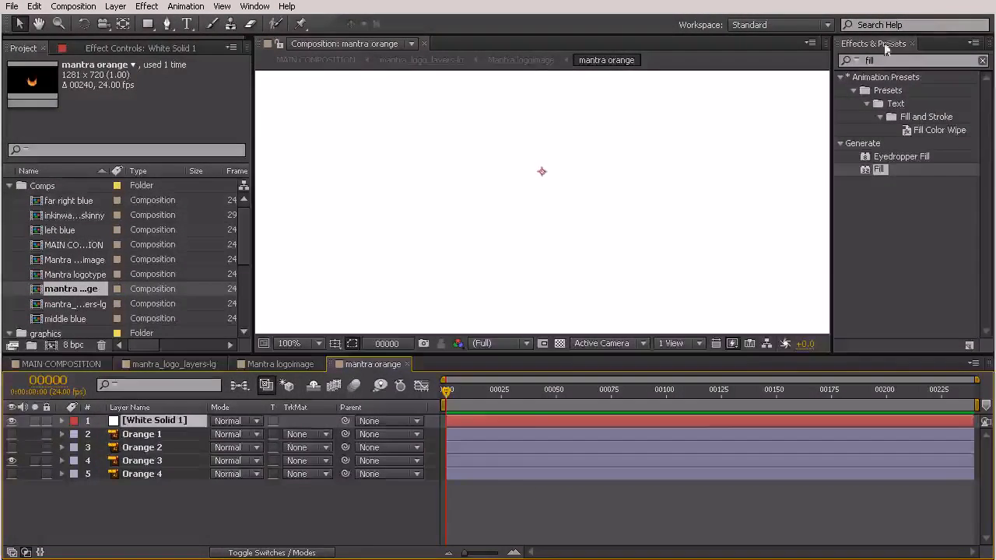
Find the CC Particle Systems II effect and apply it to the white solid.
drag(888, 60, 859, 59)
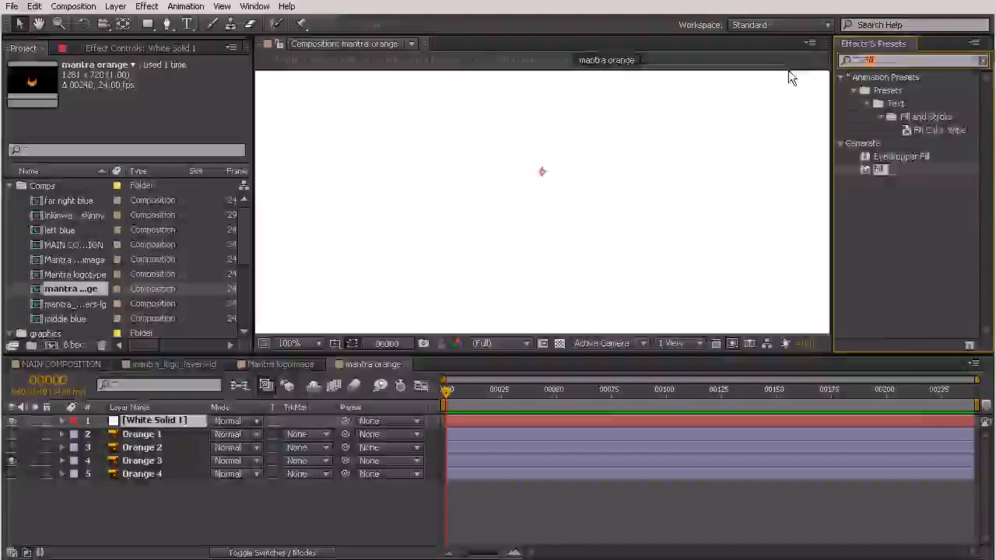
text(particle)
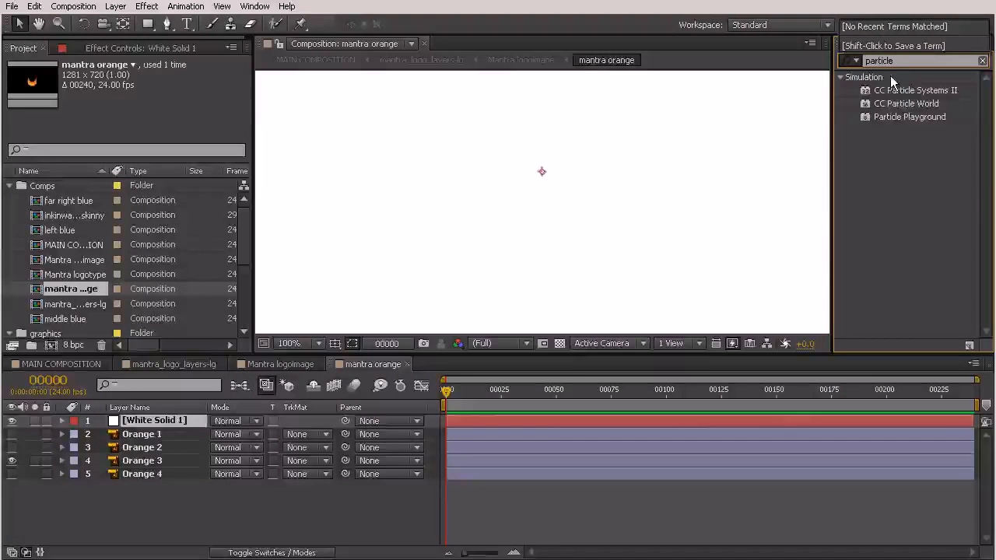
click(900, 90)
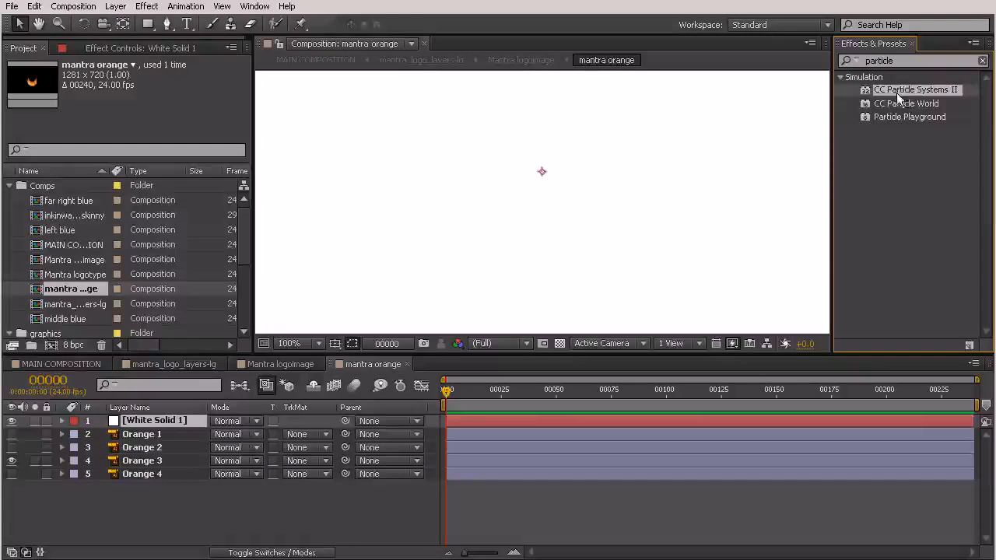
drag(895, 91, 664, 119)
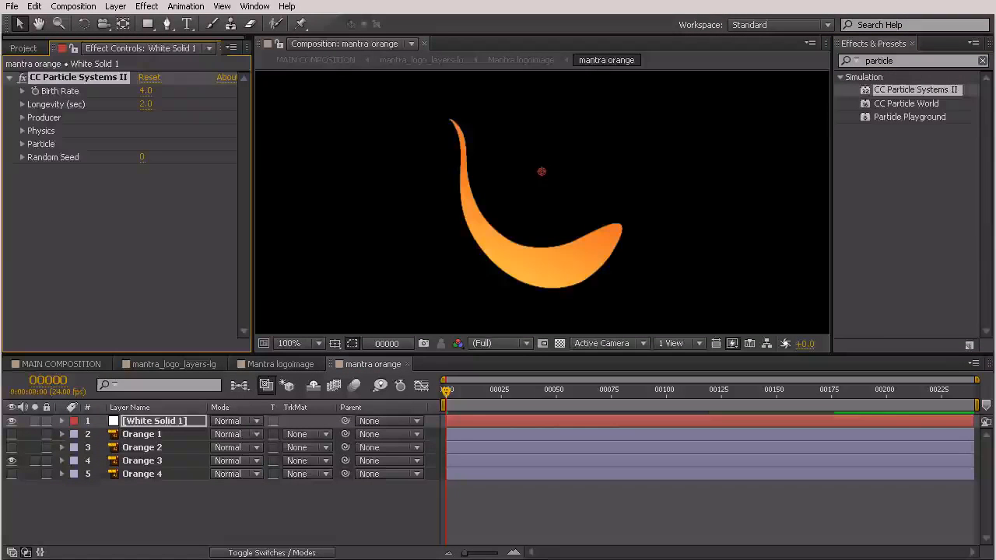
At frame 38, set the particle physics animation to Direction and the velocity to 0.0, keeping the direction at 1x+0.0°.
drag(450, 388, 529, 389)
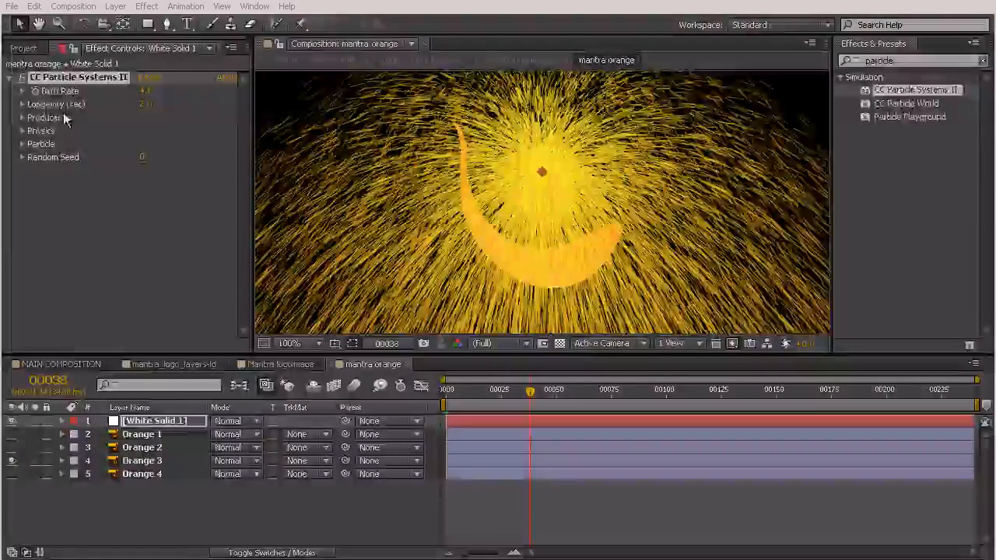
click(23, 131)
click(185, 144)
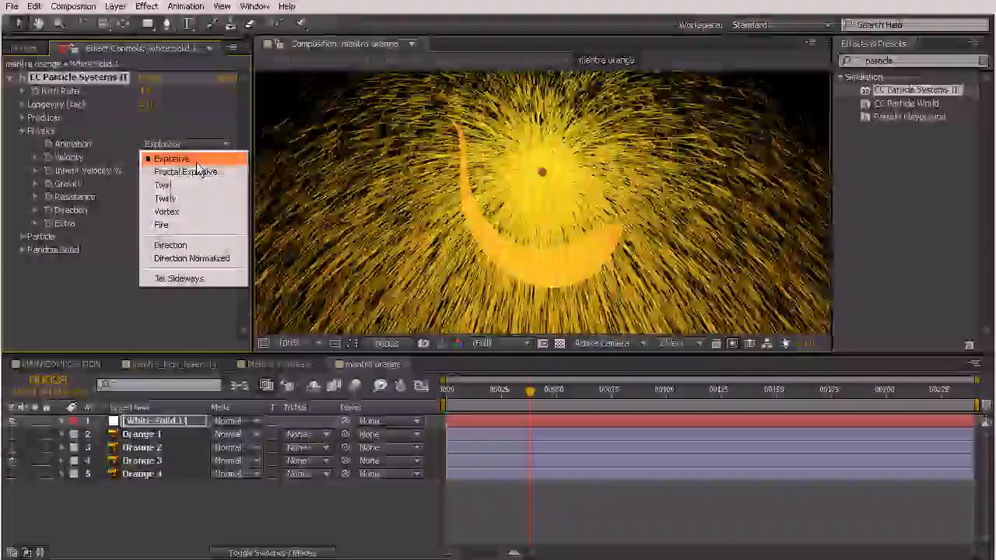
click(170, 244)
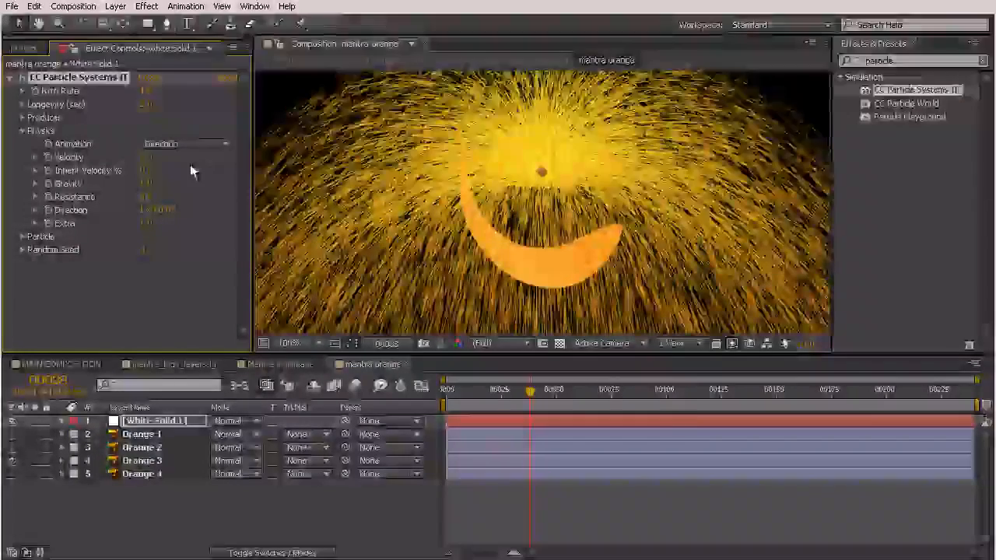
drag(146, 157, 113, 169)
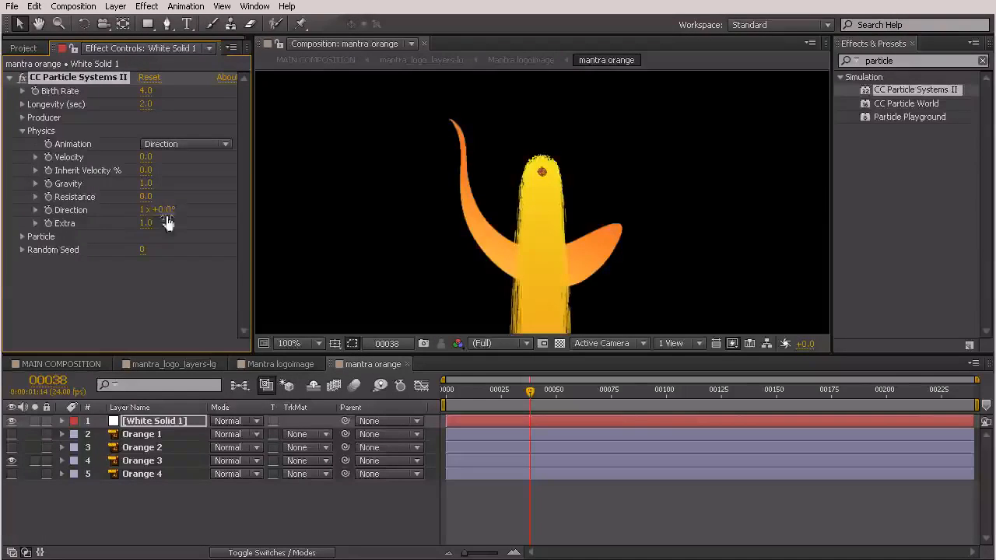
drag(158, 212, 234, 203)
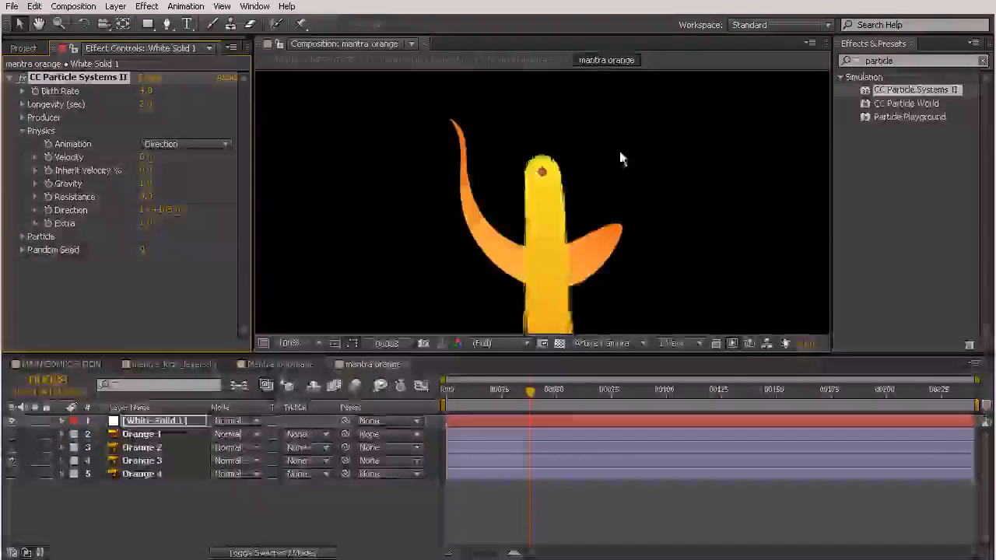
key(ctrl+z)
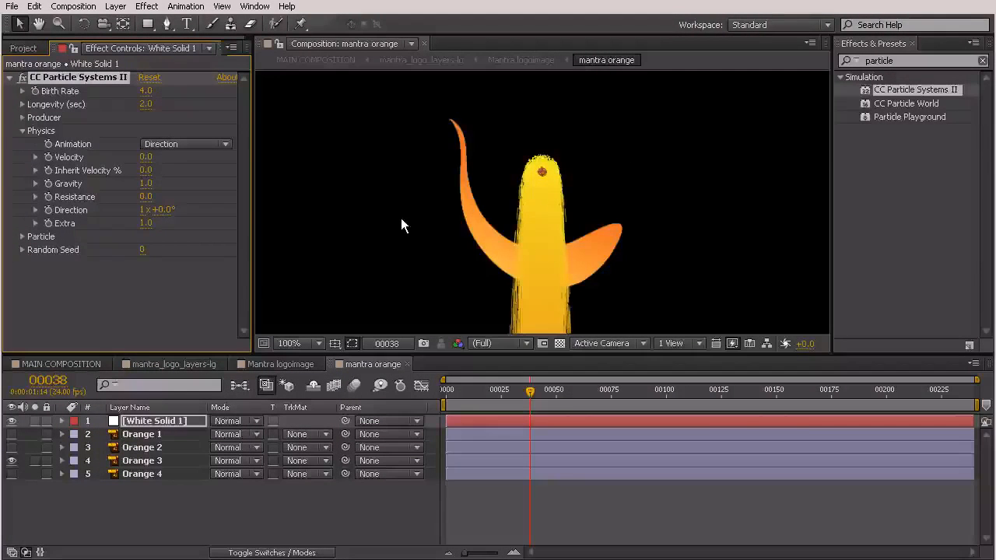
Set the particle type to Faded Sphere and the random seed to 160.
click(22, 237)
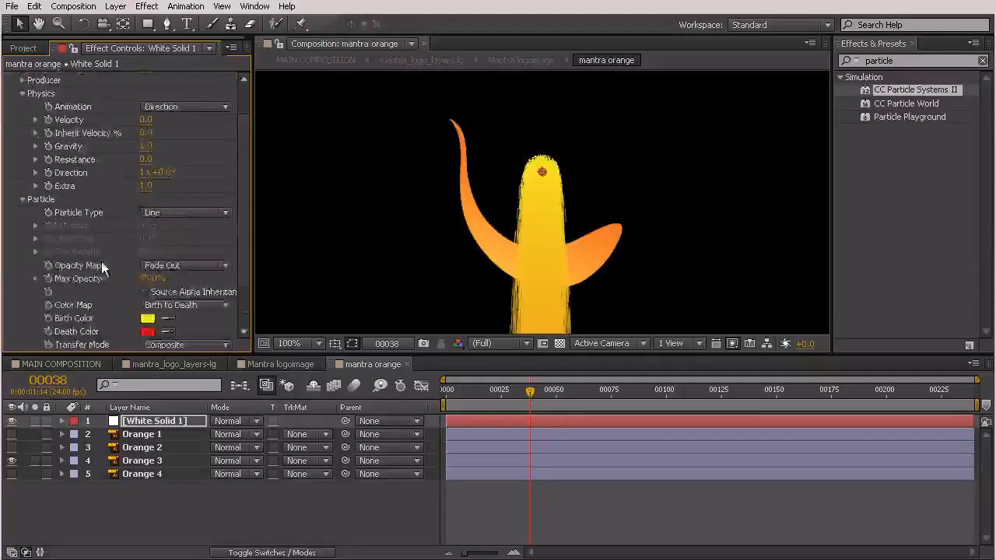
click(181, 215)
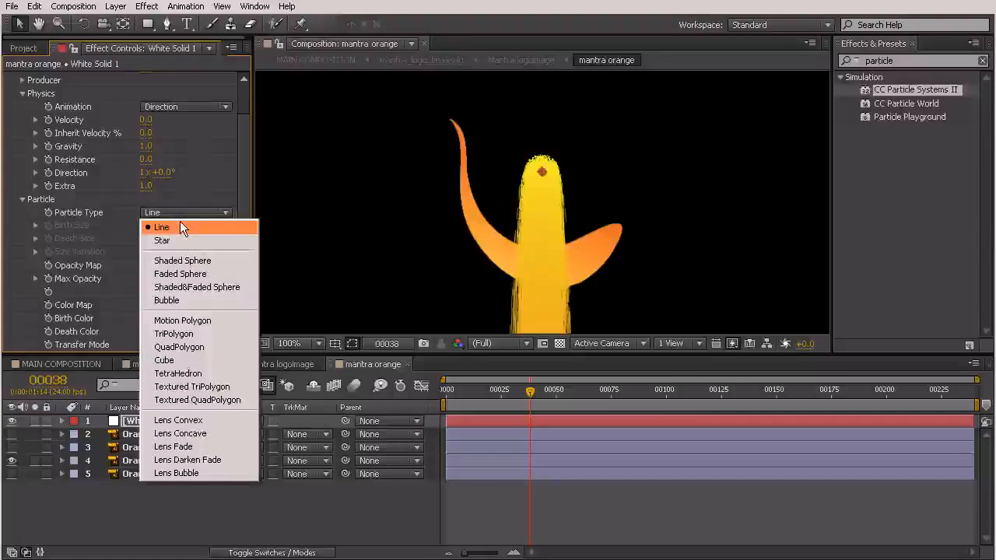
click(183, 274)
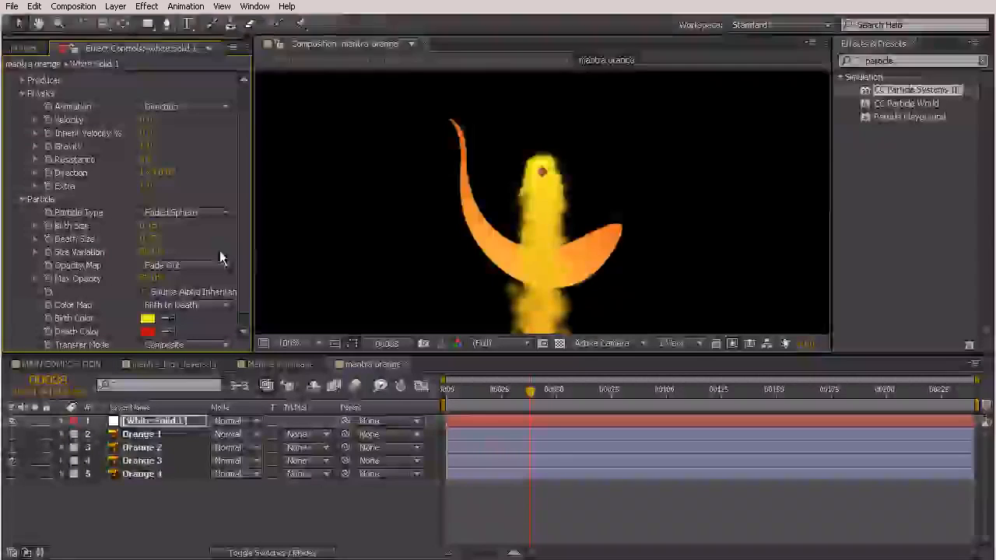
scroll(240, 171, down, 1)
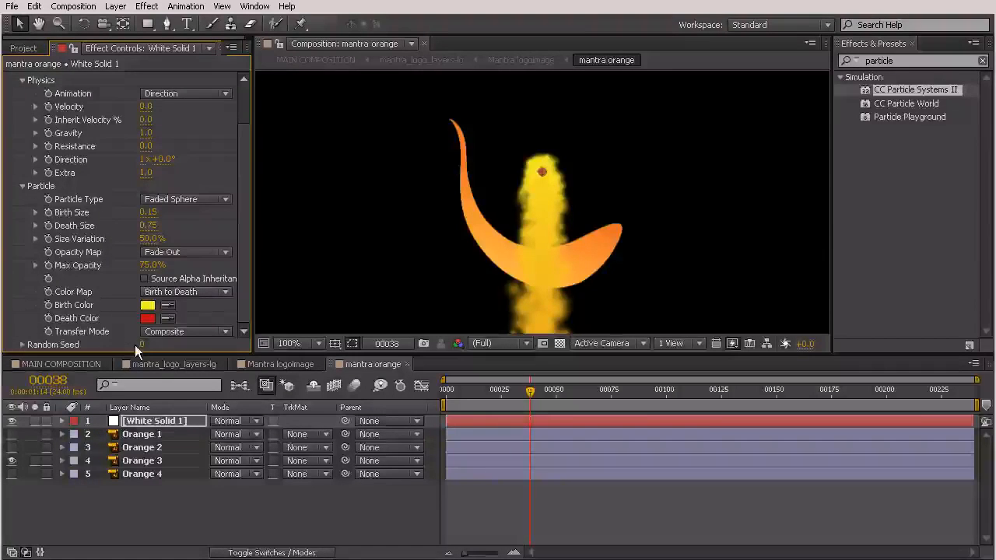
drag(141, 344, 273, 346)
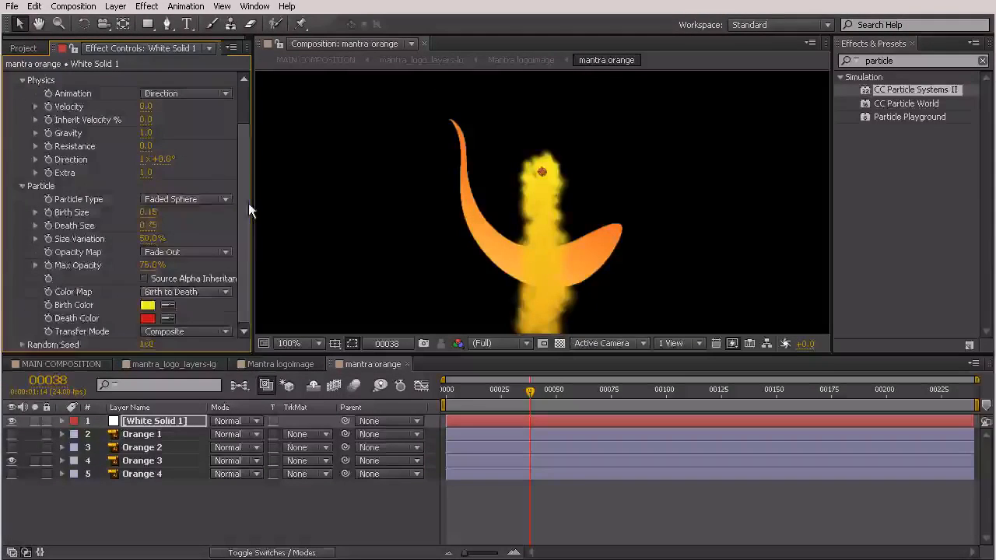
drag(248, 202, 245, 153)
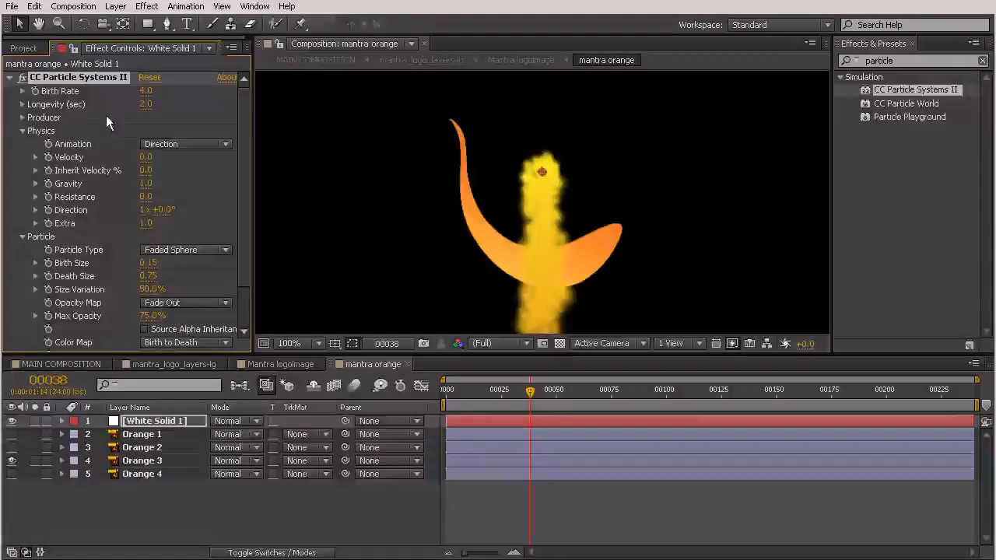
Set the particle birth rate to 16.2 and the longevity to 1.8 seconds, and collapse the Physics and Particle settings.
drag(146, 99, 251, 102)
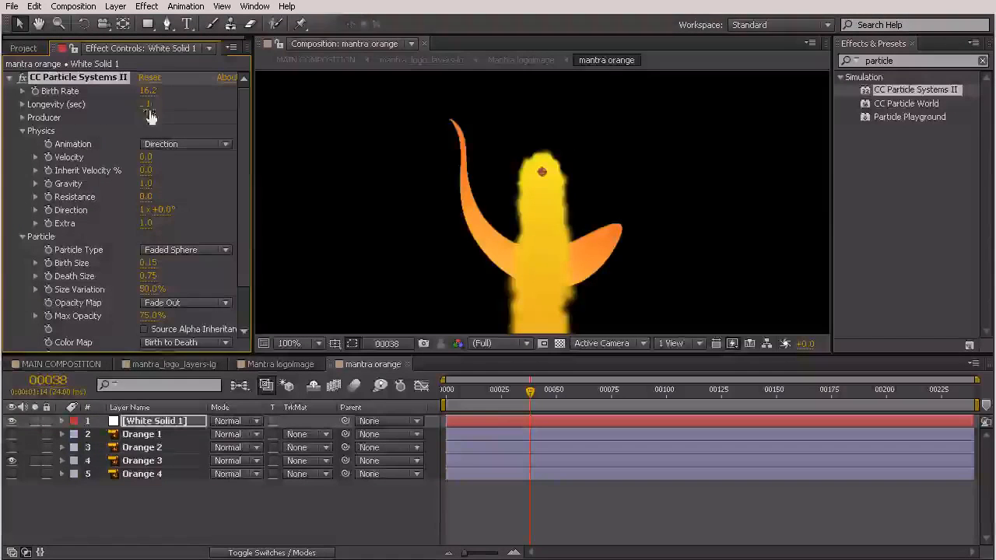
drag(146, 105, 145, 114)
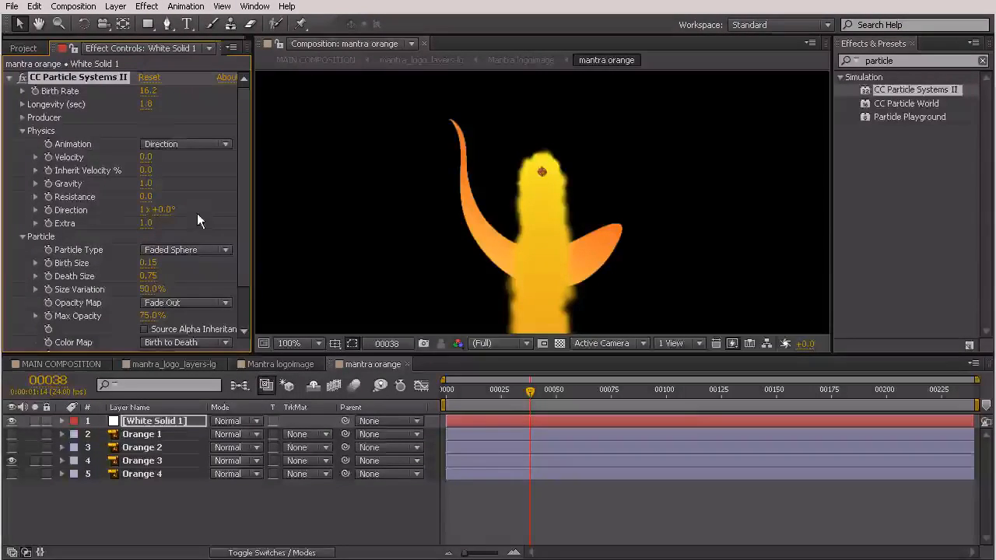
click(23, 131)
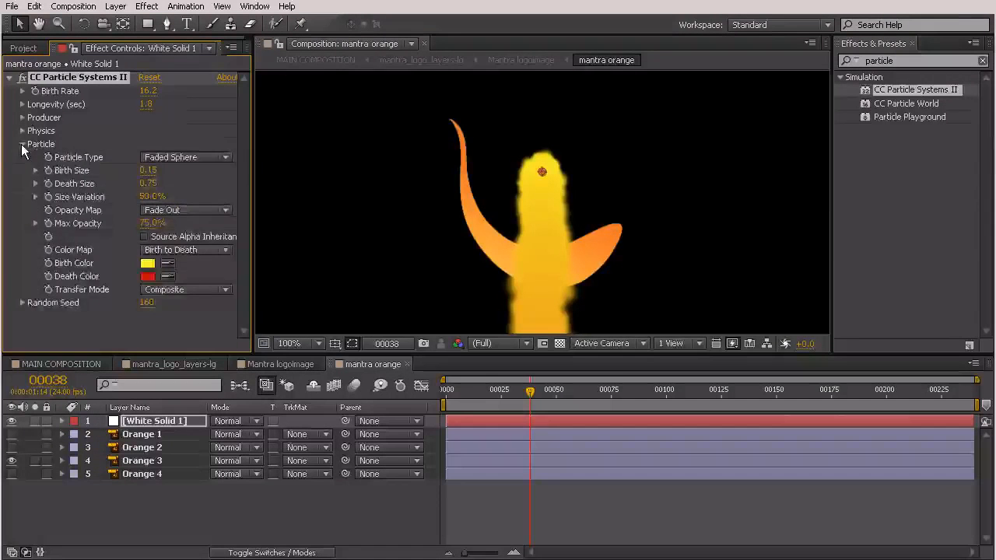
click(23, 144)
Move the particle producer onto the upper tip of the orange shape, at 527.5, 296.0.
click(23, 118)
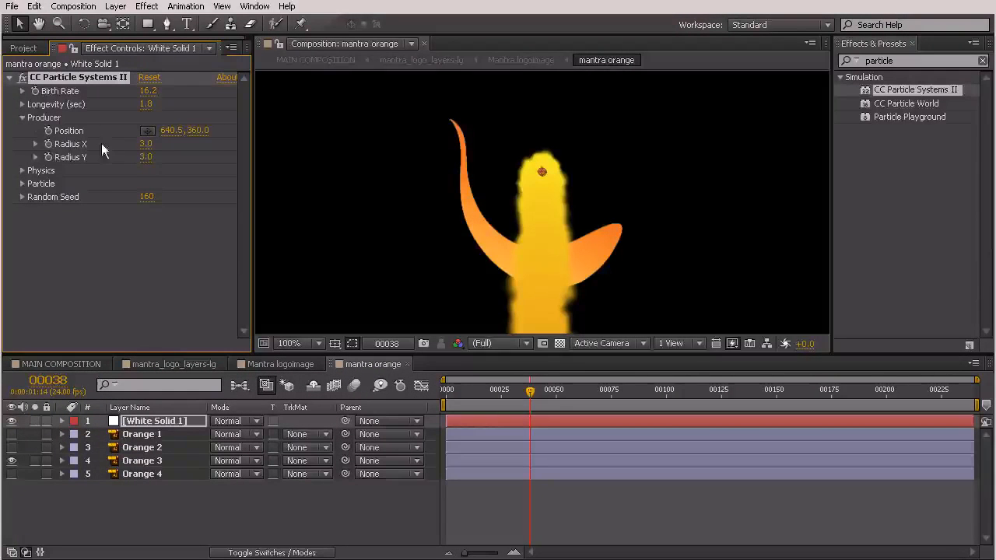
drag(545, 175, 403, 164)
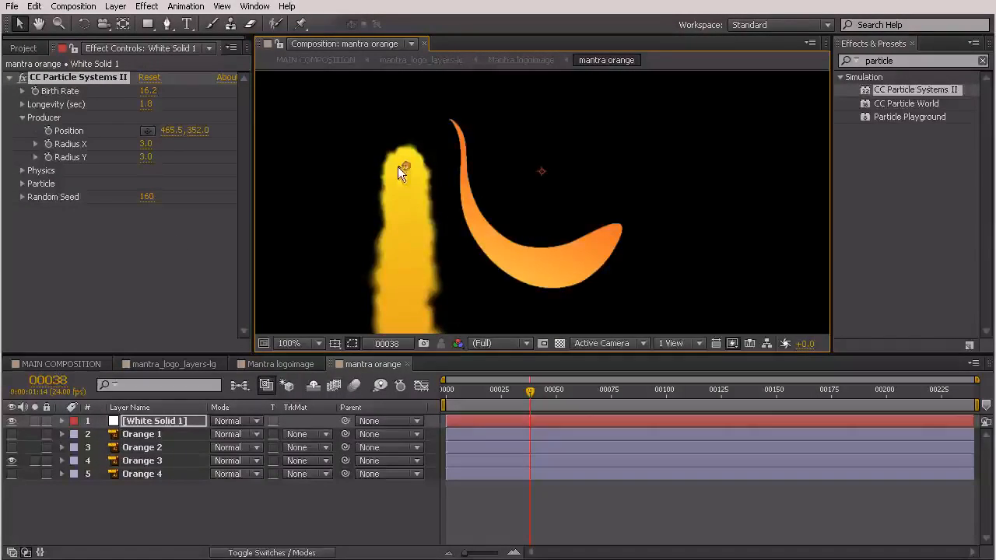
drag(409, 166, 454, 122)
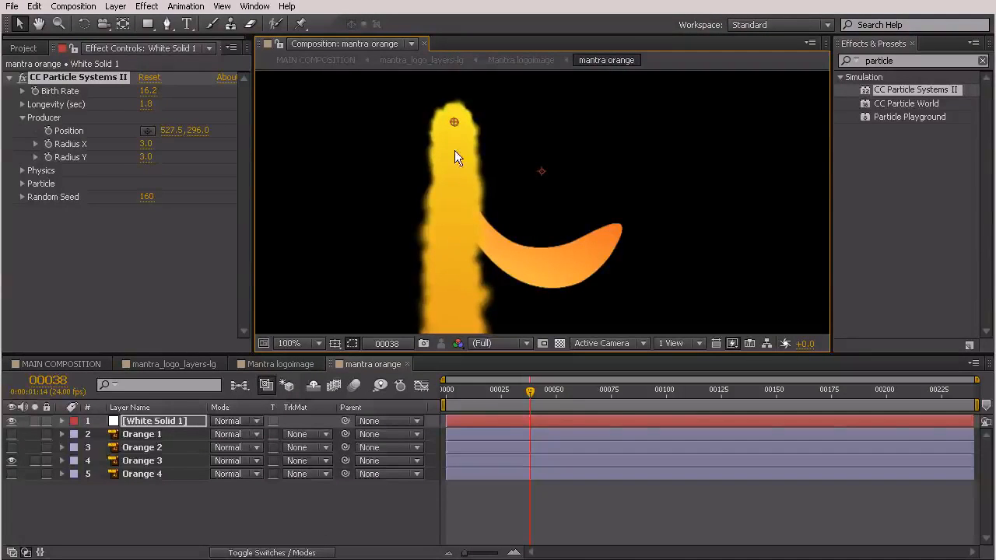
Keyframe the producer's Position and move that keyframe to frame 0.
click(49, 131)
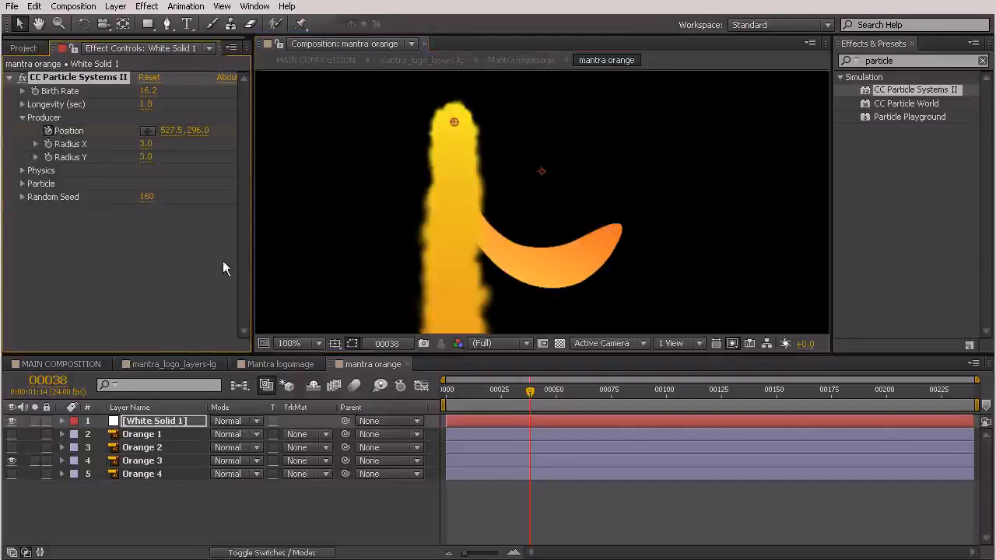
click(532, 426)
key(u)
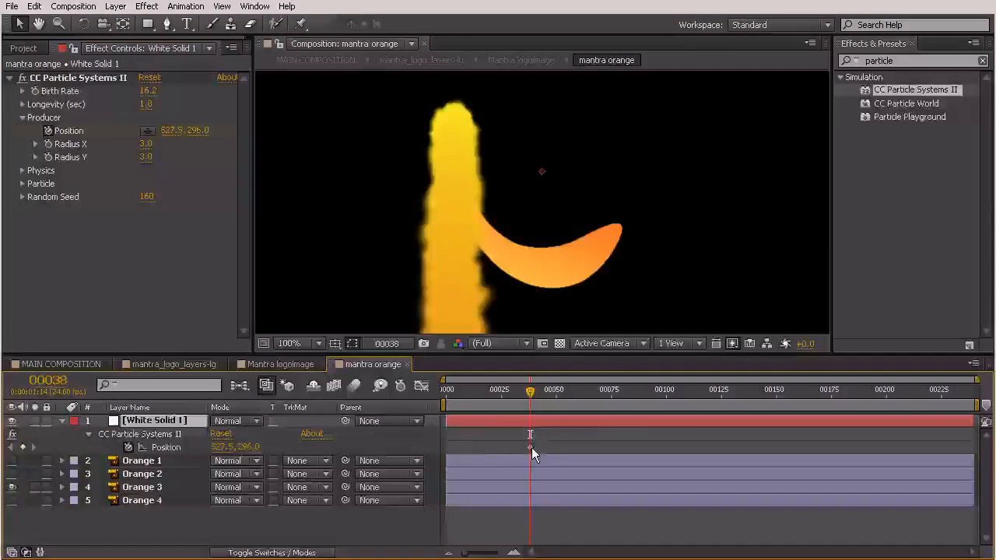
drag(529, 449, 446, 450)
Add a Position keyframe at frame 18 with the producer at the opposite end of the orange shape.
drag(540, 401, 485, 412)
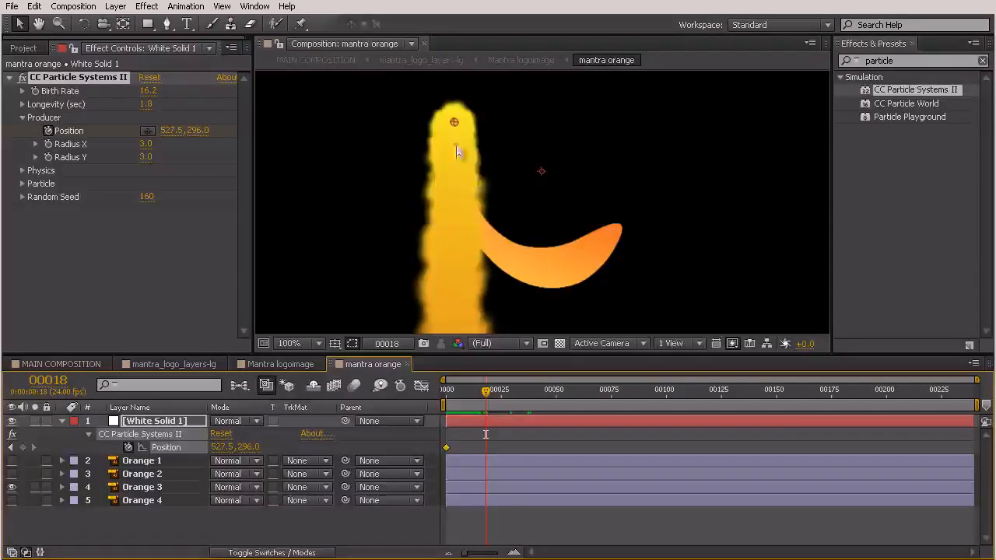
mouse_move(454, 122)
mouse_down()
mouse_move(576, 229)
mouse_move(622, 243)
mouse_move(611, 234)
mouse_up()
drag(486, 399, 466, 428)
click(486, 448)
Add a Position keyframe at frame 9 with the producer at 612.0, 477.5 on the curve, and preview the motion.
drag(471, 393, 466, 392)
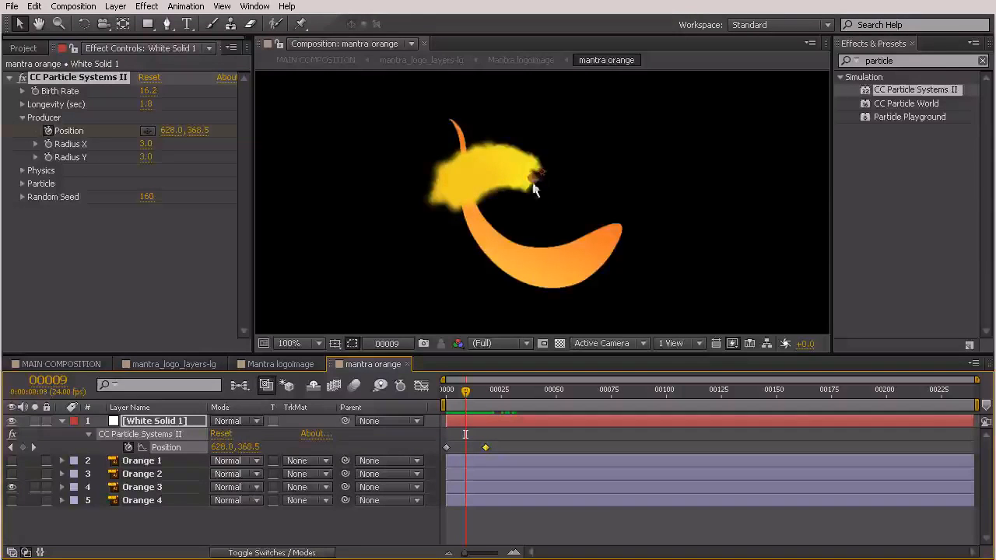
drag(519, 207, 518, 267)
drag(465, 389, 456, 438)
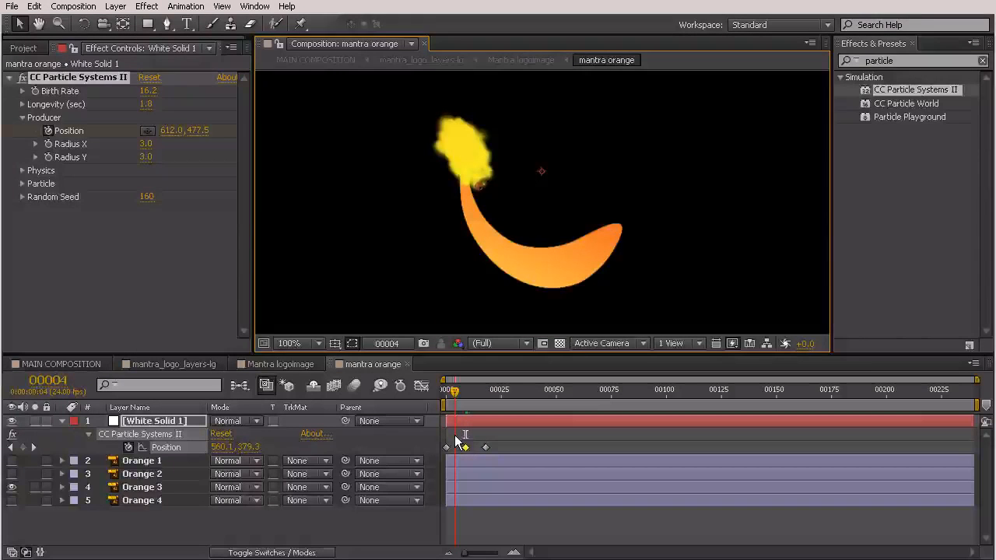
mouse_move(456, 438)
mouse_down()
mouse_move(501, 442)
mouse_move(455, 438)
mouse_up()
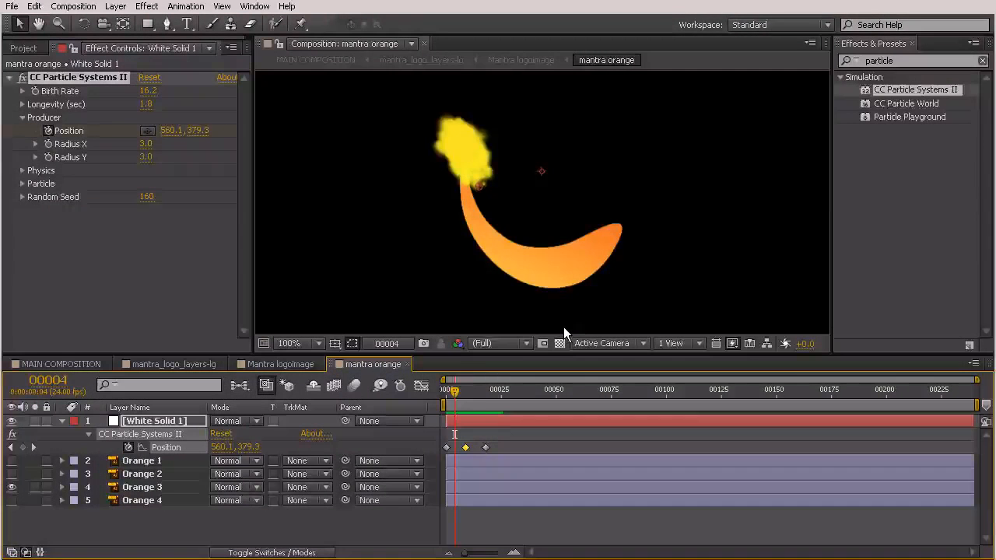
mouse_move(456, 390)
mouse_down()
mouse_move(436, 391)
mouse_move(501, 400)
mouse_move(468, 399)
mouse_up()
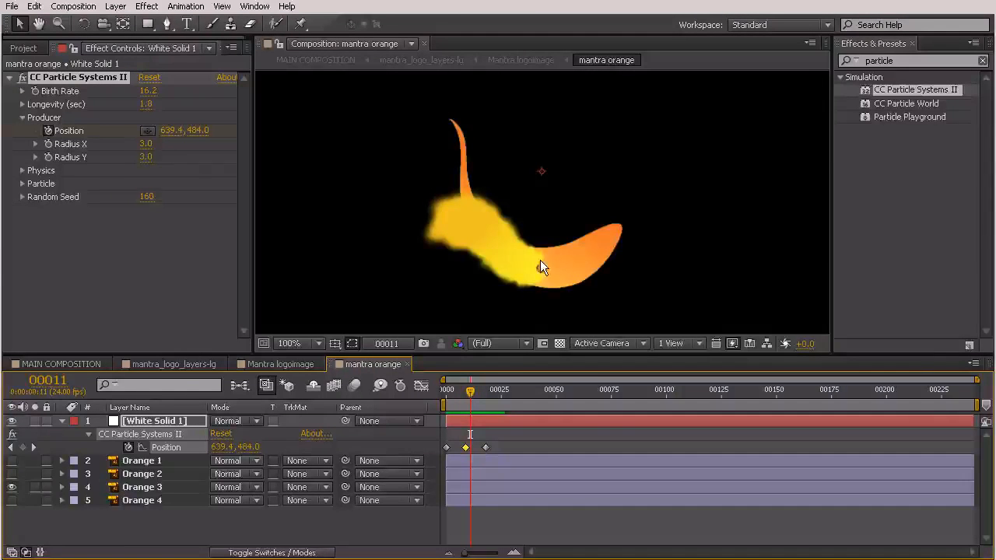
Return to frame 0 and remove all keyframes from the producer's Position.
drag(472, 391, 444, 410)
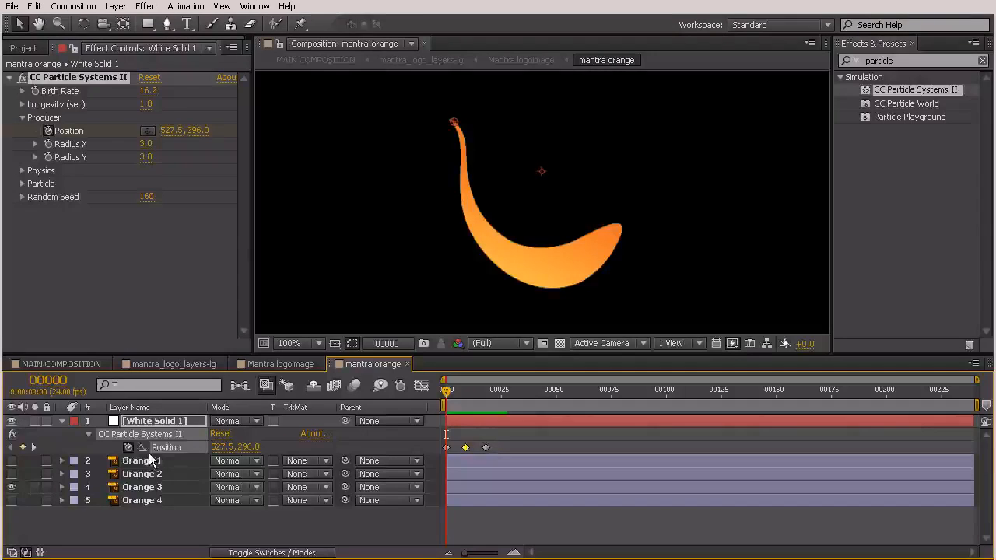
click(304, 541)
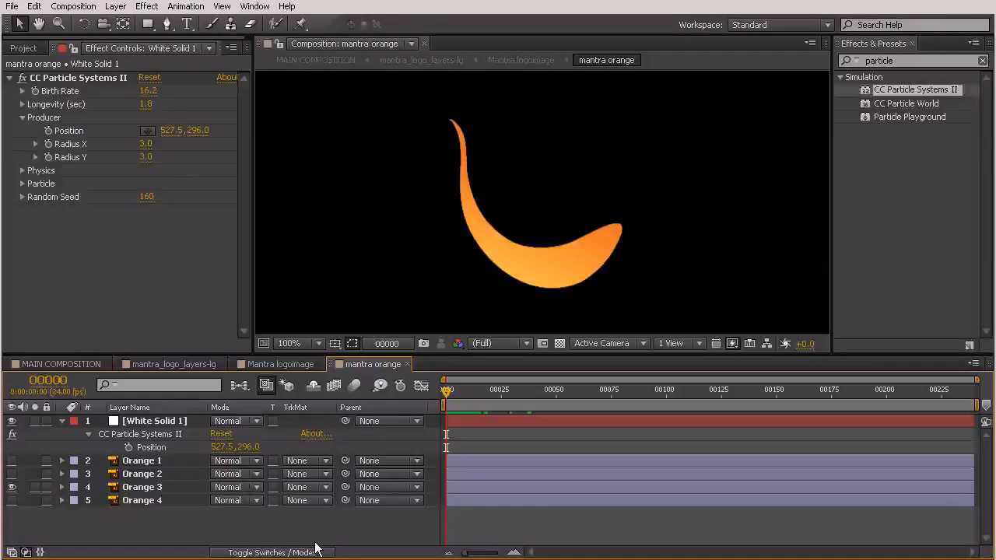